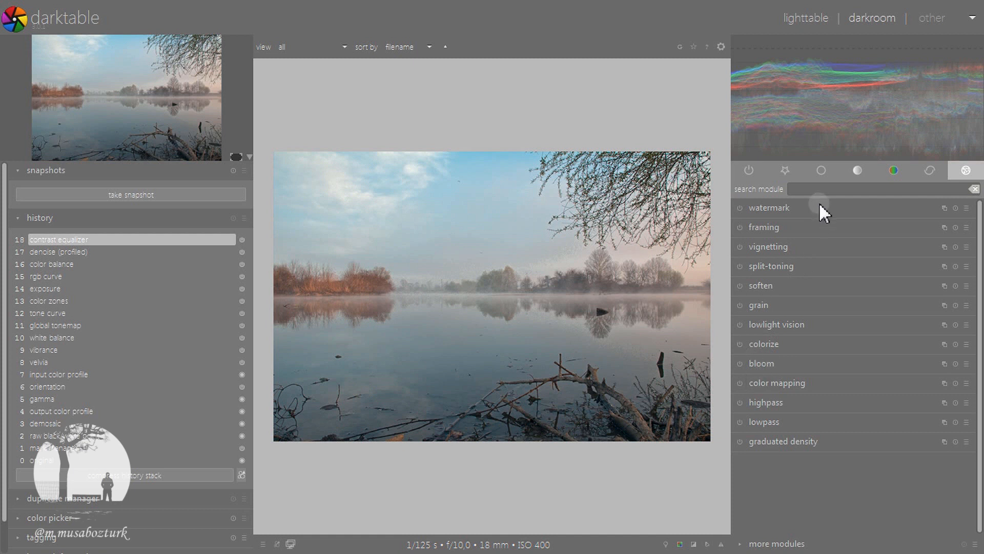
Examine the existing settings of the exposure and tone curve modules
left_click(826, 170)
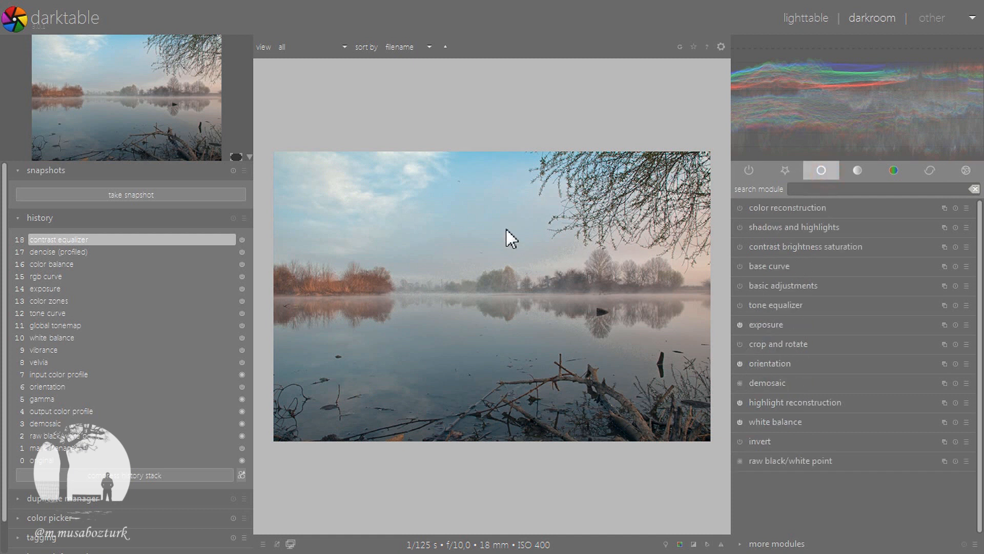
left_click(777, 324)
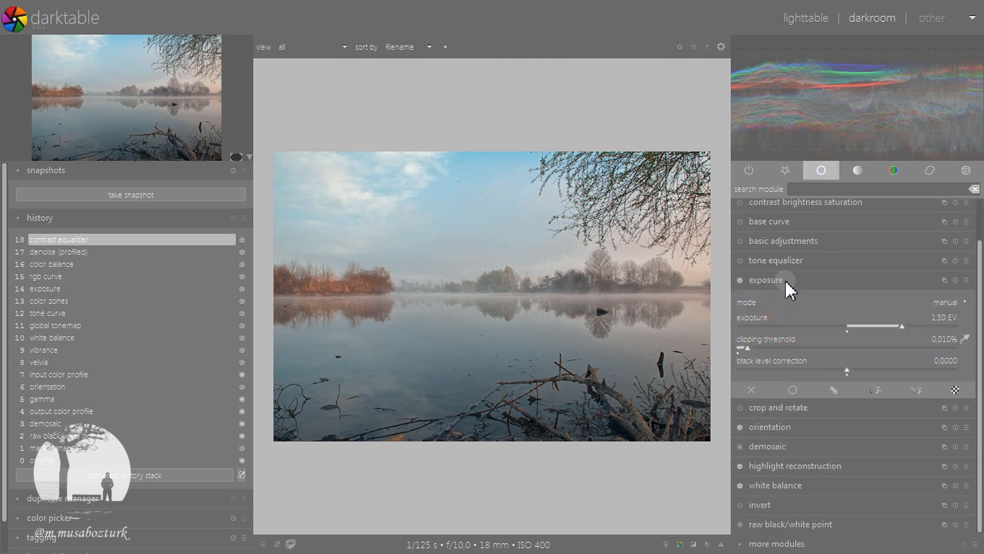
scroll(789, 289, "up", 2)
left_click(784, 325)
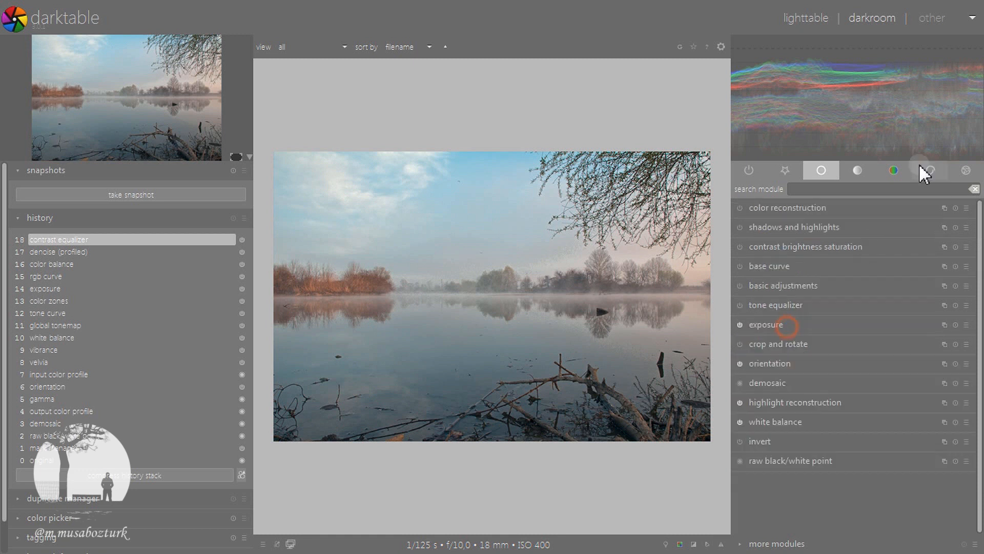
left_click(858, 170)
left_click(771, 305)
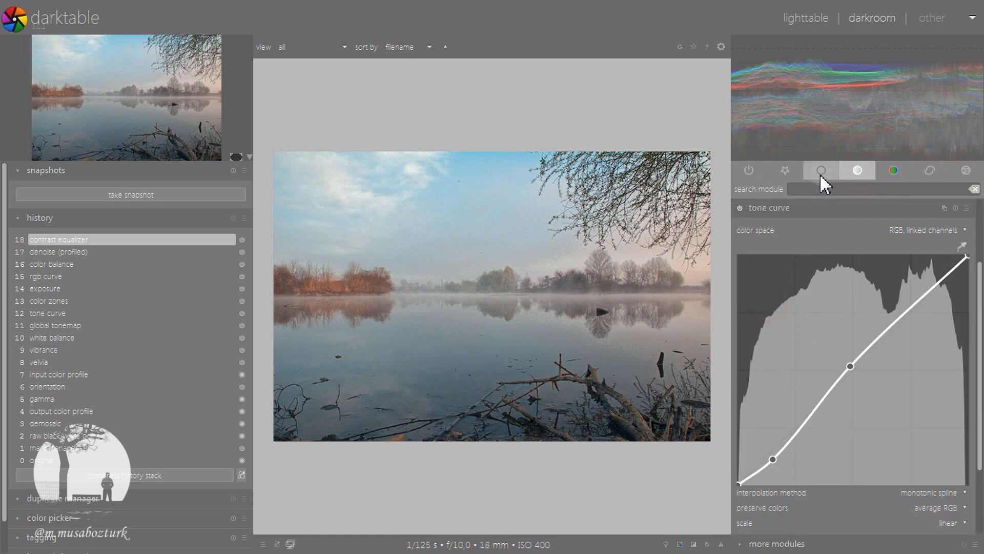
left_click(780, 210)
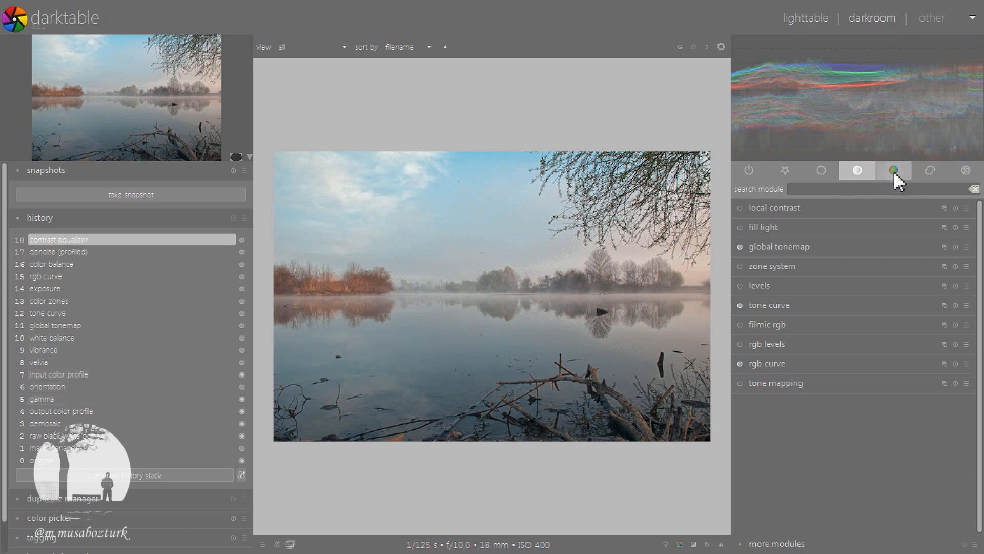
Enable the bloom effect and limit it with a drawn and parametric mask, placing a circle over the lower middle of the lake
left_click(966, 171)
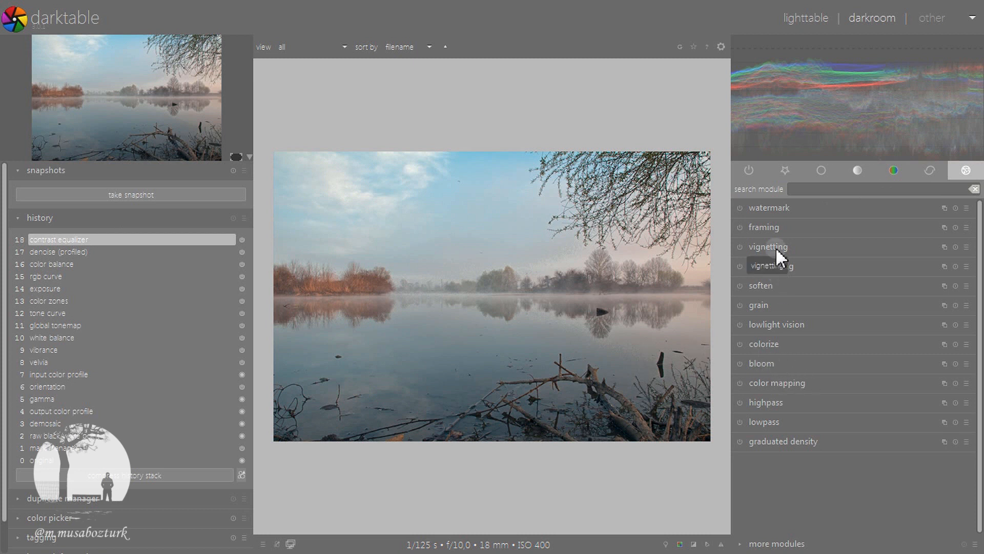
left_click(771, 363)
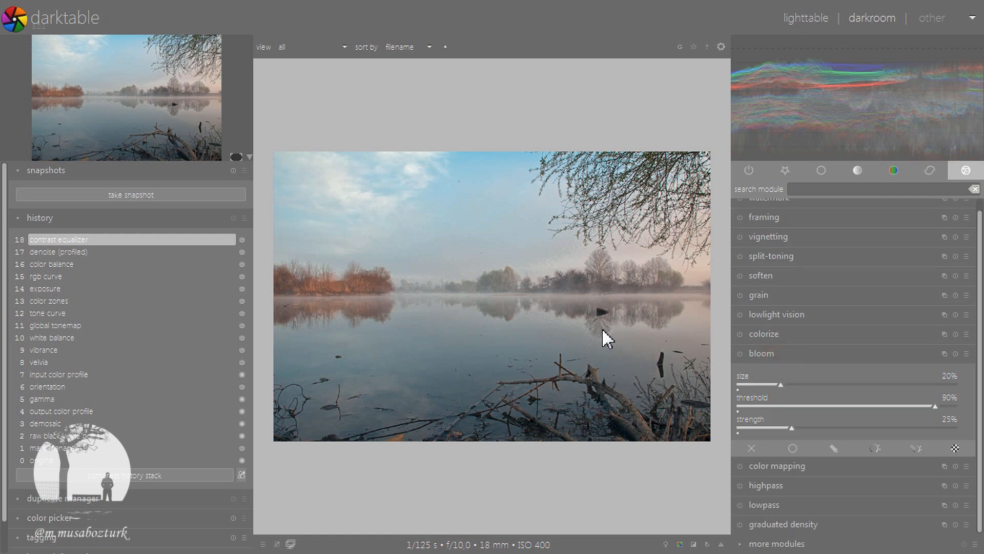
left_click(739, 352)
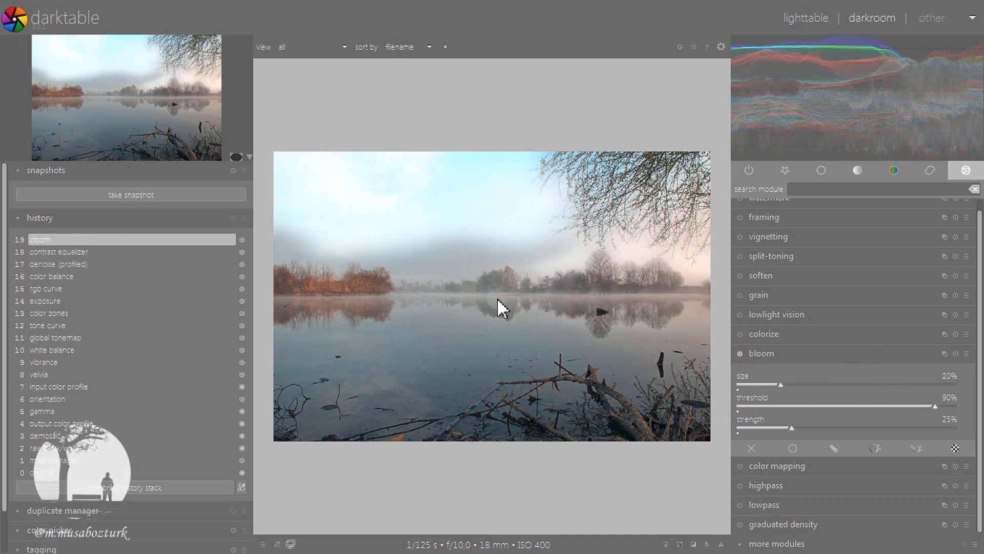
left_click(903, 449)
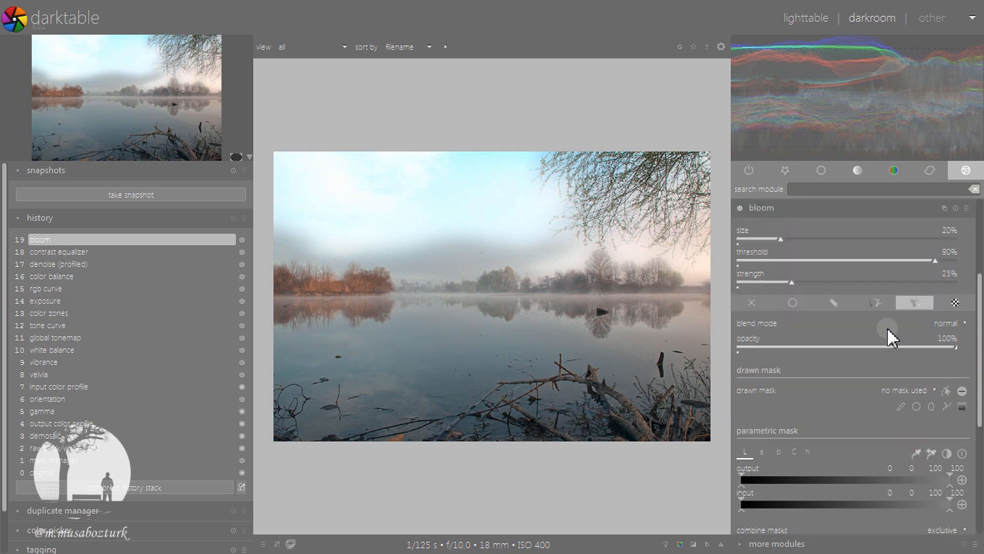
left_click(916, 406)
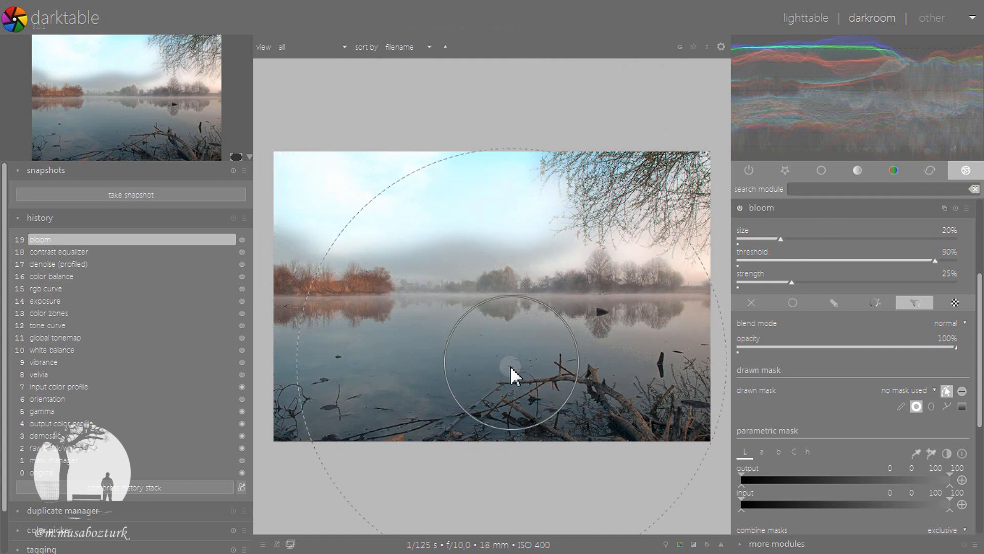
left_click(499, 386)
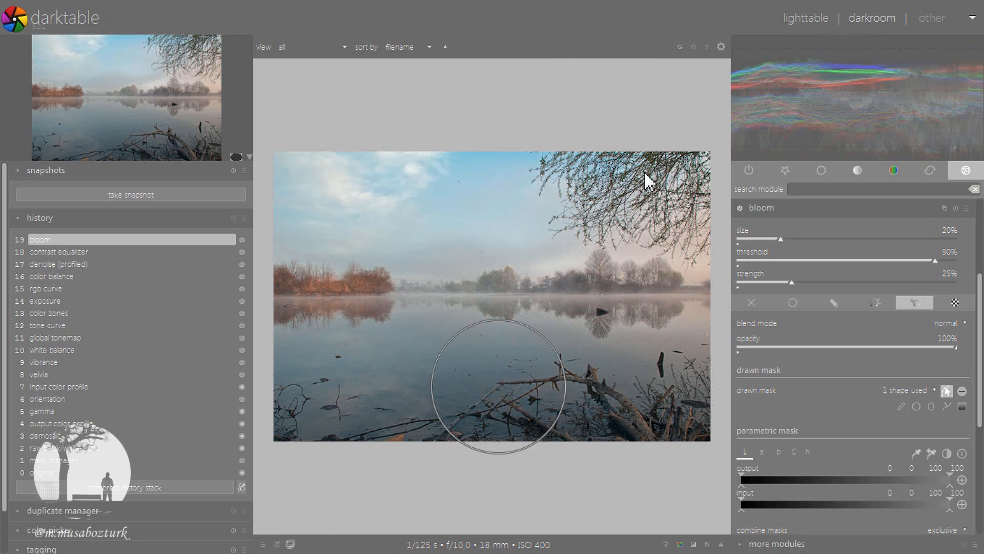
Set the bloom size to 100%, threshold to 100% and strength to 50%
left_click_drag(850, 239, 908, 232)
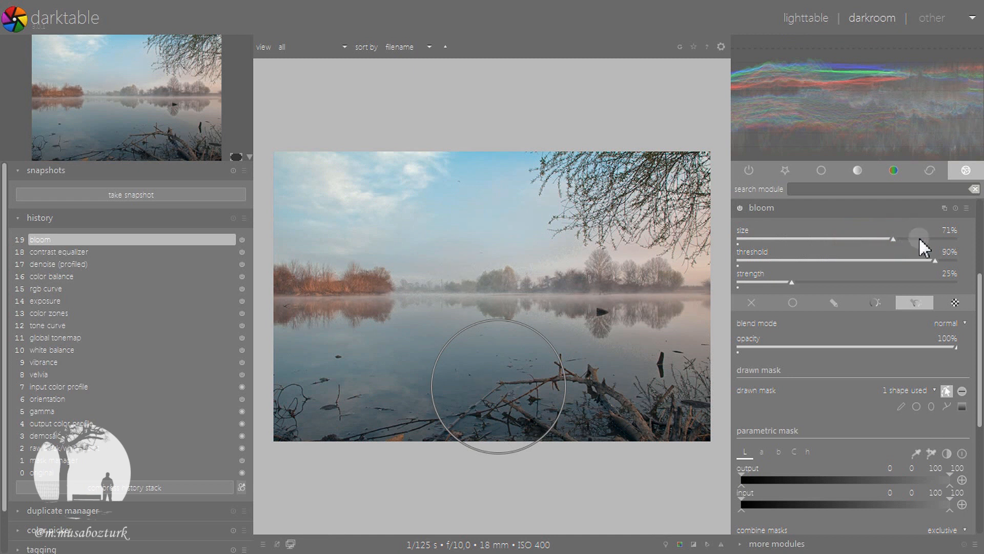
left_click(919, 238)
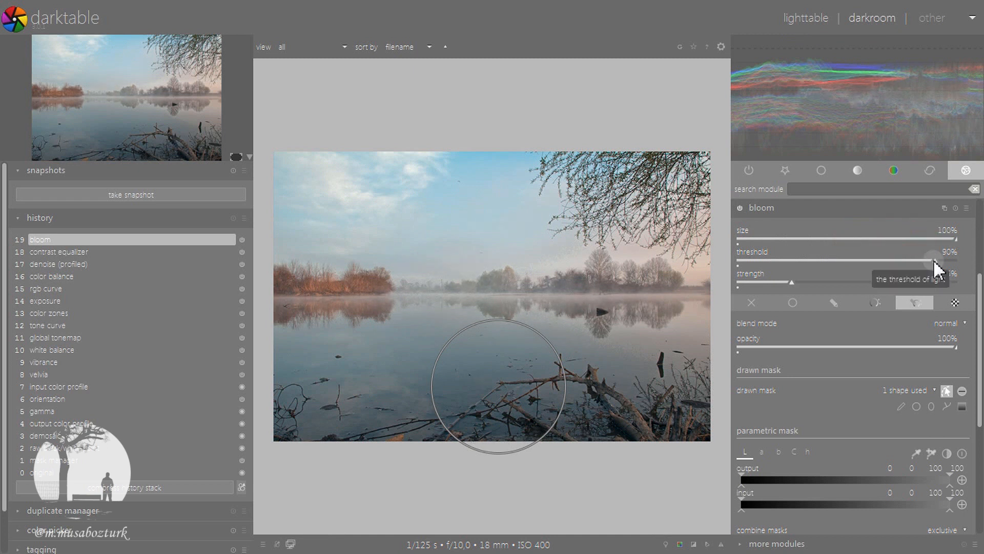
left_click_drag(933, 259, 977, 260)
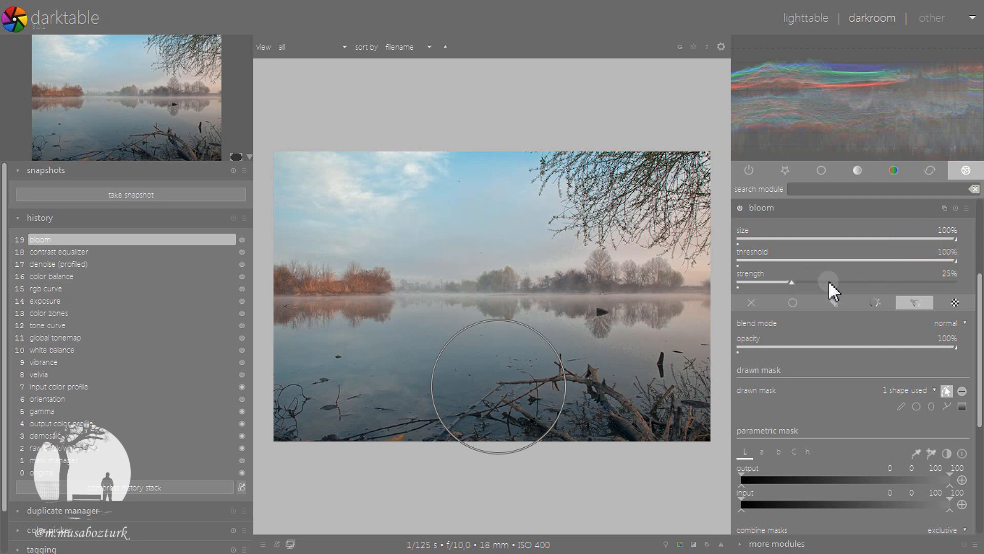
left_click(855, 279)
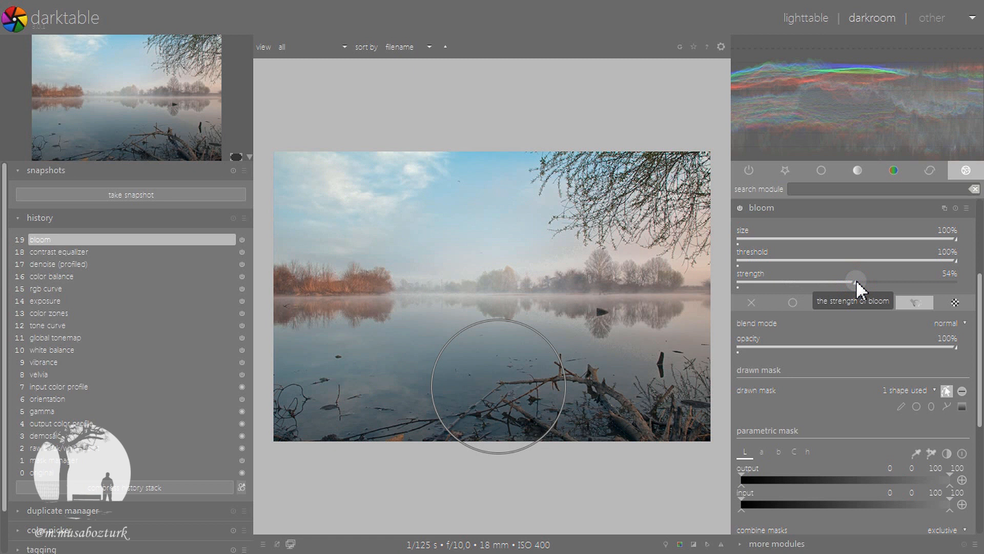
scroll(856, 279, "down", 2)
left_click(770, 208)
Compare the photo with and without bloom and examine the effect's circular mask on the image
left_click(739, 364)
left_click(740, 364)
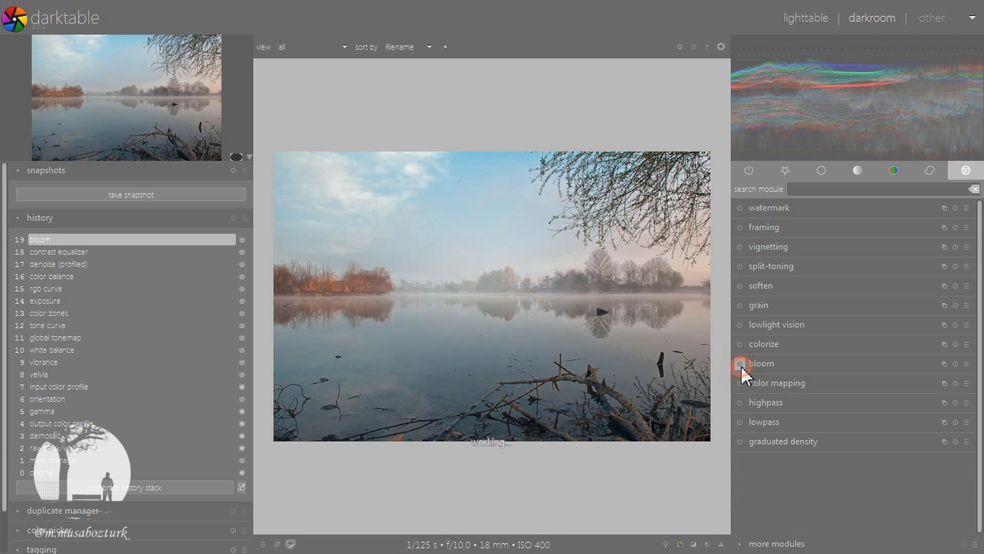
left_click(740, 364)
left_click(740, 364)
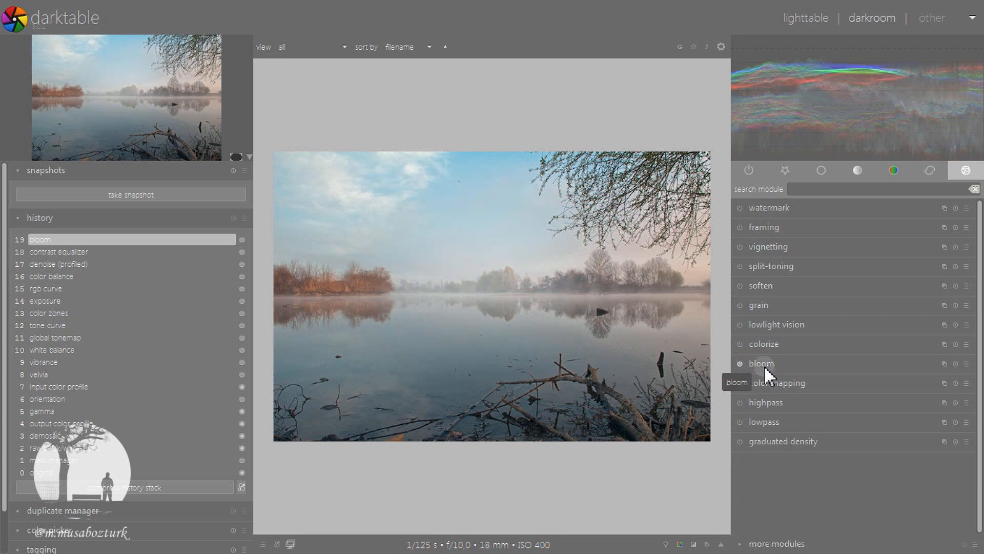
left_click(764, 365)
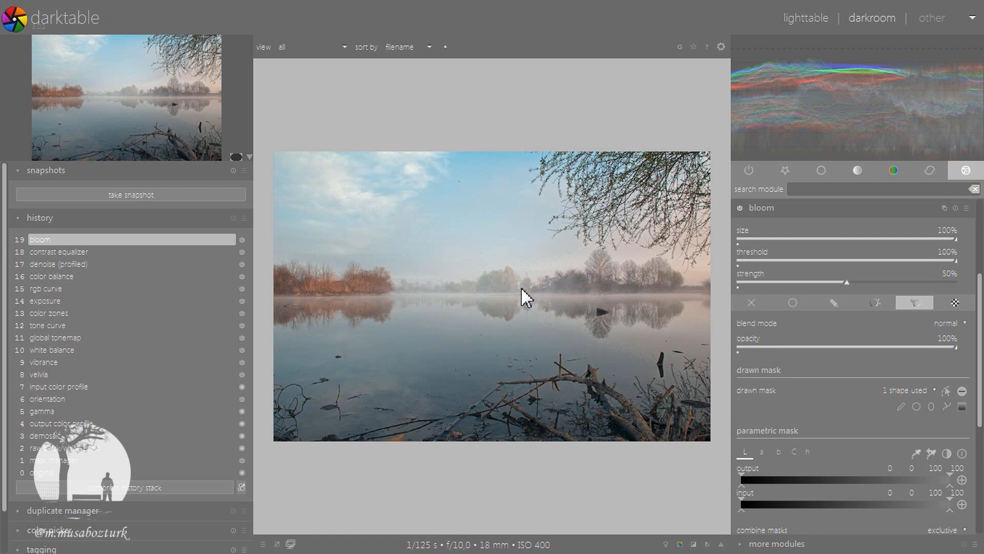
left_click(740, 210)
left_click(741, 209)
left_click(947, 391)
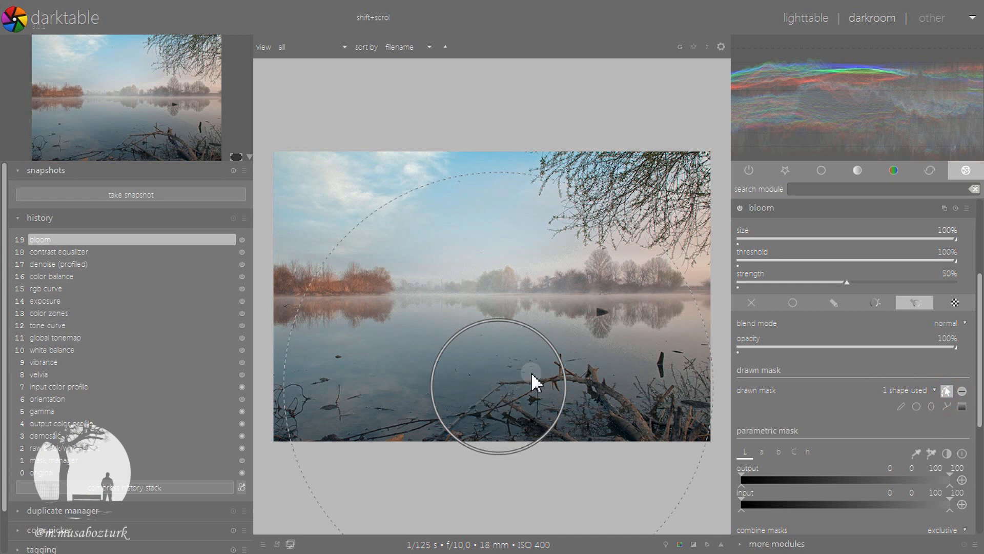
left_click(795, 208)
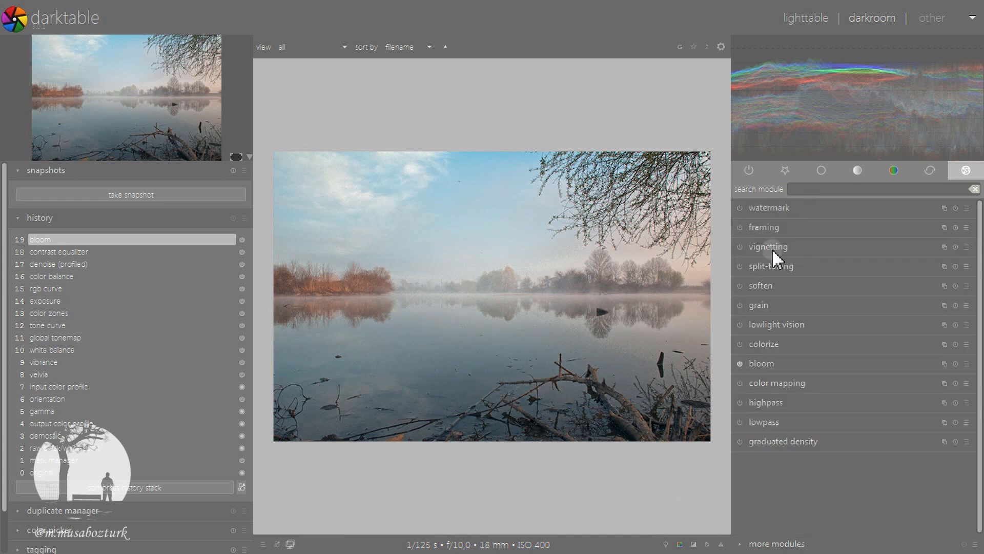
Enable vignetting and try the automatic ratio before returning to the manual width/height ratio
left_click(767, 208)
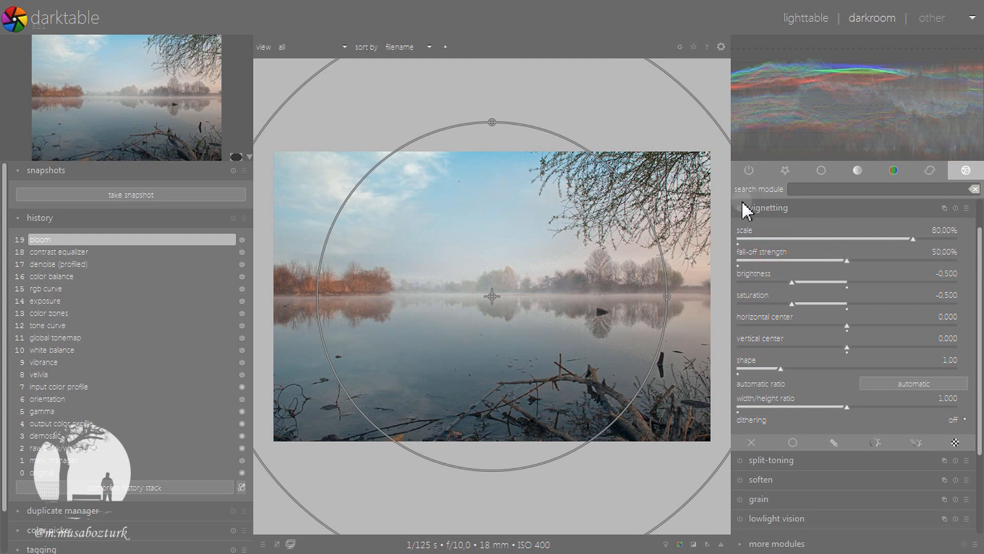
left_click(739, 208)
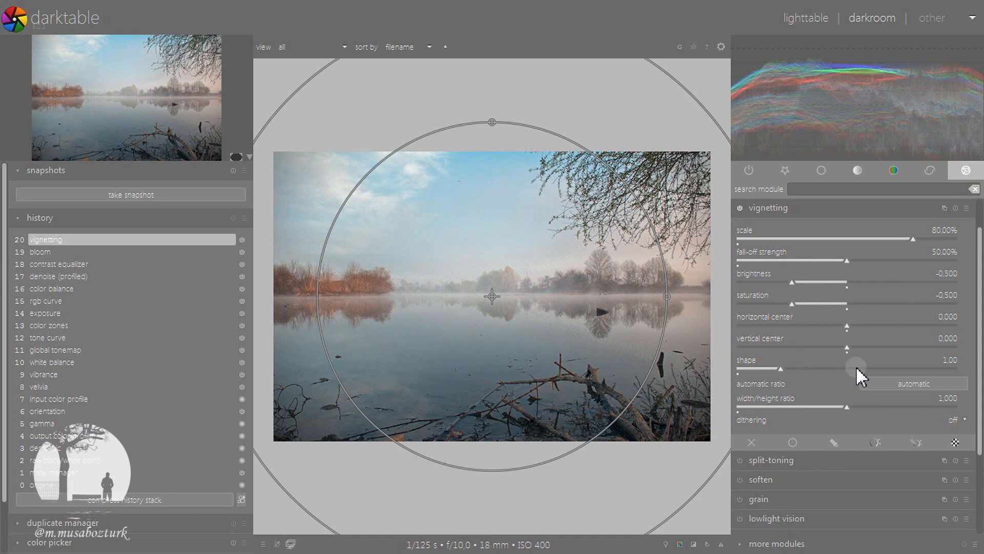
left_click(929, 383)
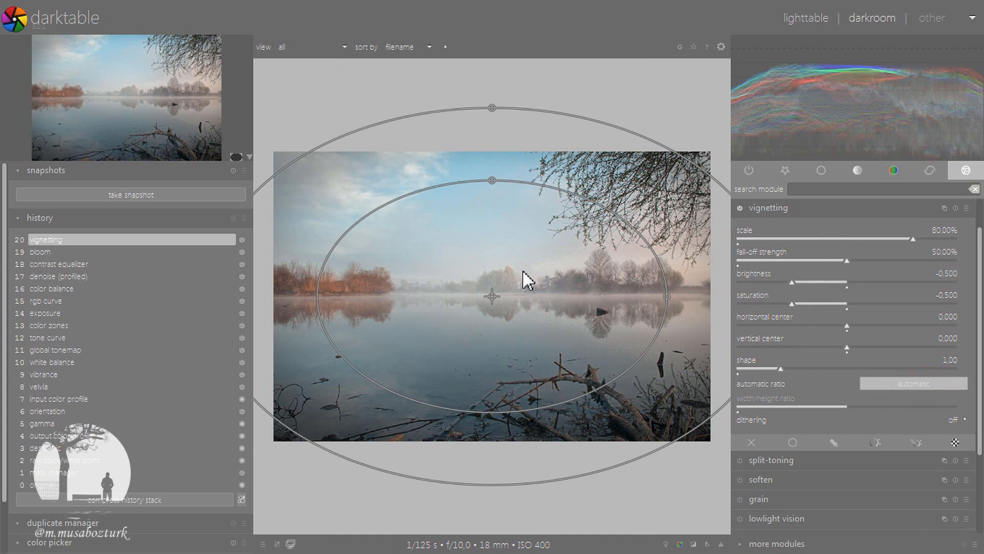
left_click(893, 384)
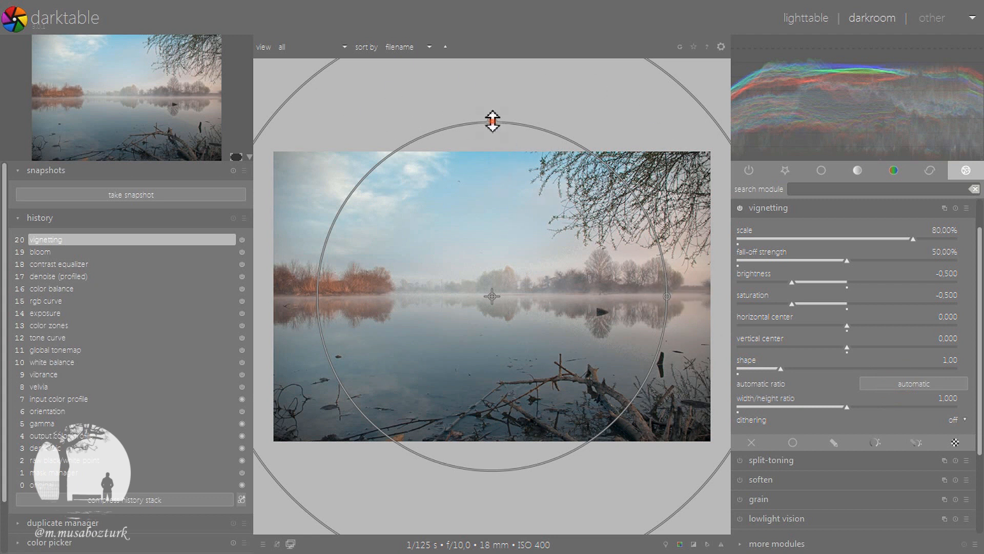
Reshape the vignette into a wide, flat ellipse with a scale of 100% and a width/height ratio of about 1.76
left_click_drag(493, 121, 486, 208)
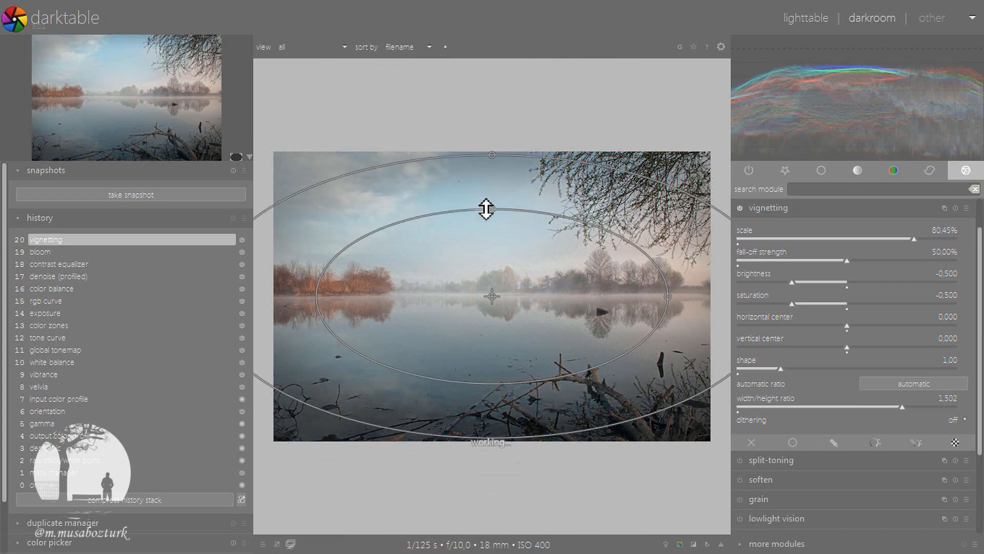
mouse_move(668, 295)
left_mouse_down()
mouse_move(547, 294)
mouse_move(649, 295)
left_mouse_up()
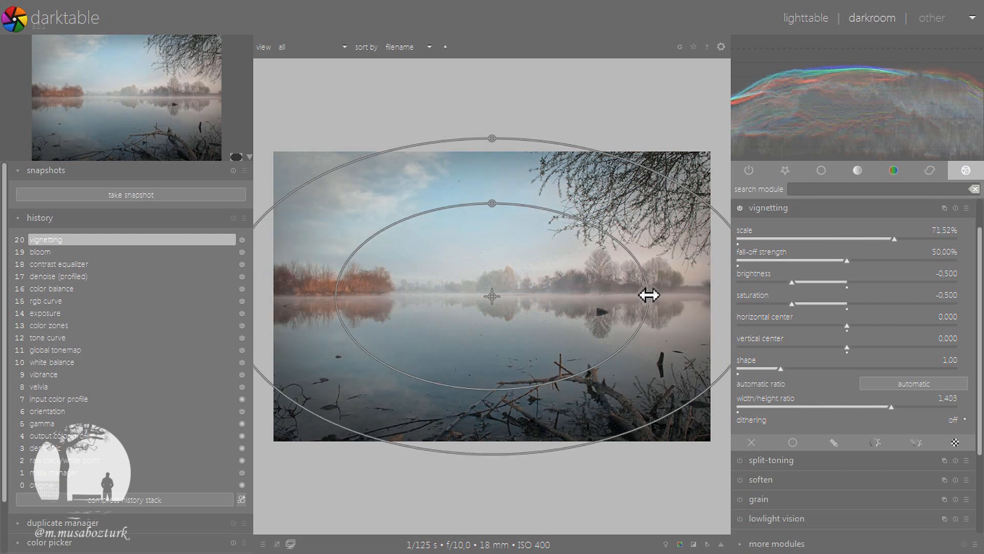
left_click_drag(493, 205, 494, 216)
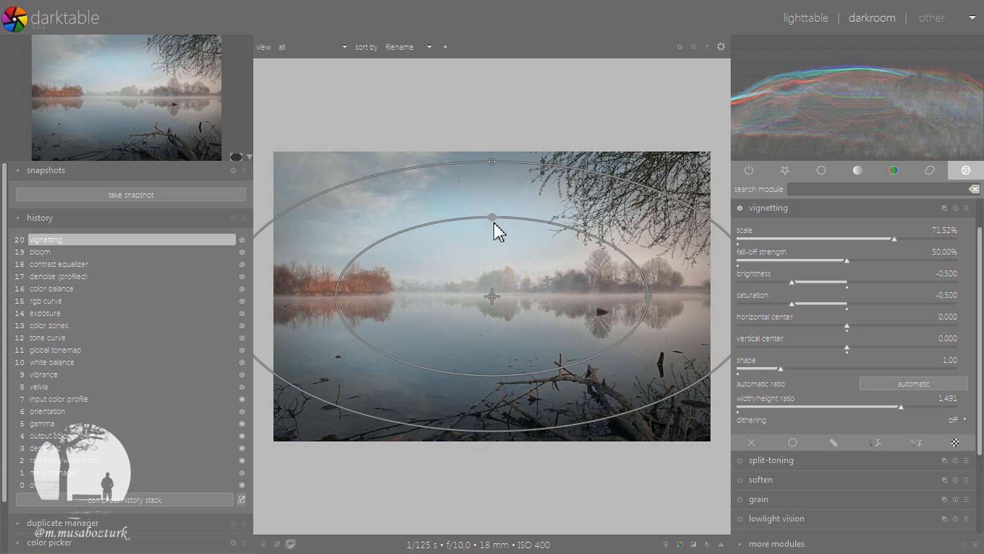
left_click_drag(493, 221, 492, 244)
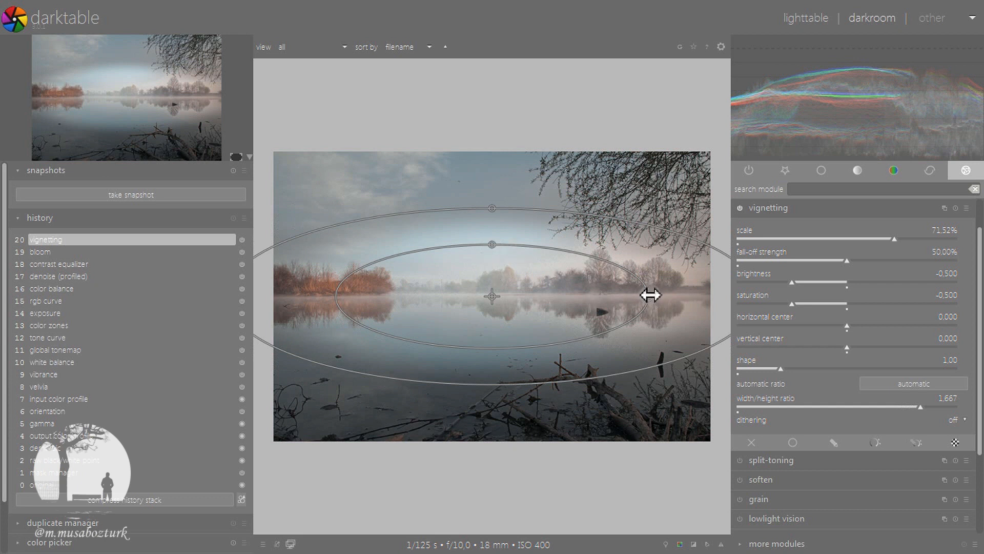
left_click_drag(650, 294, 753, 294)
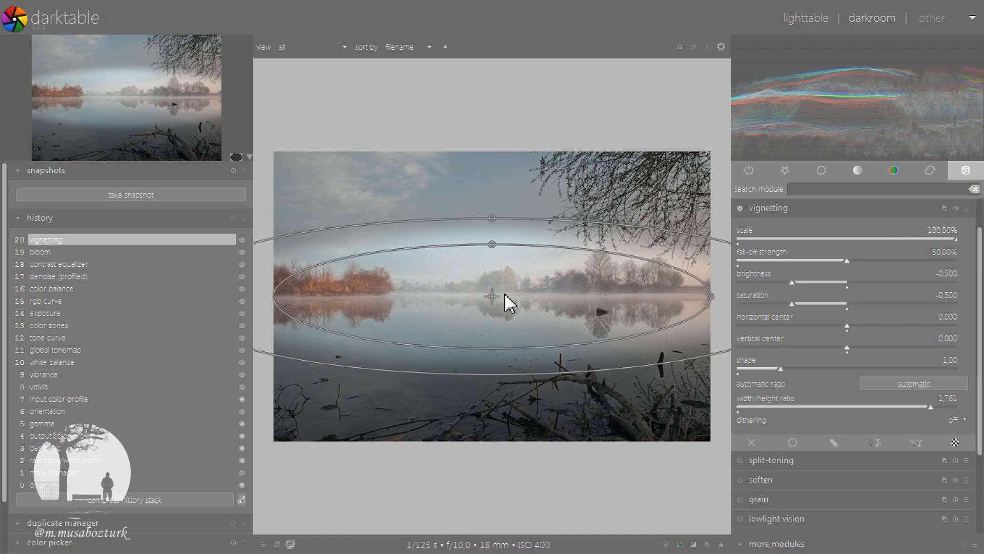
Move the vignette centre to about -0.252 horizontally and -0.149 vertically, and widen its fall-off strength to 100%
left_click_drag(494, 297, 438, 276)
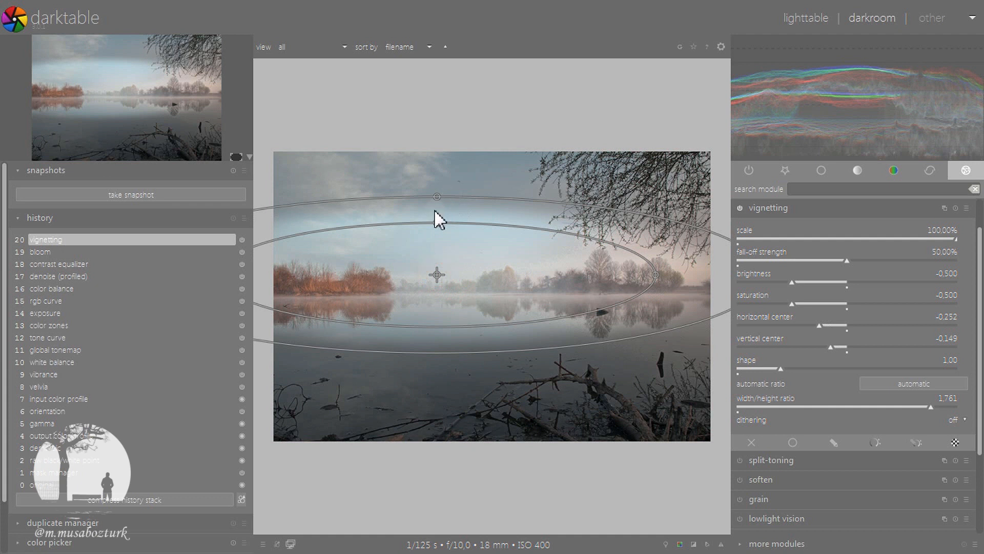
left_click(825, 209)
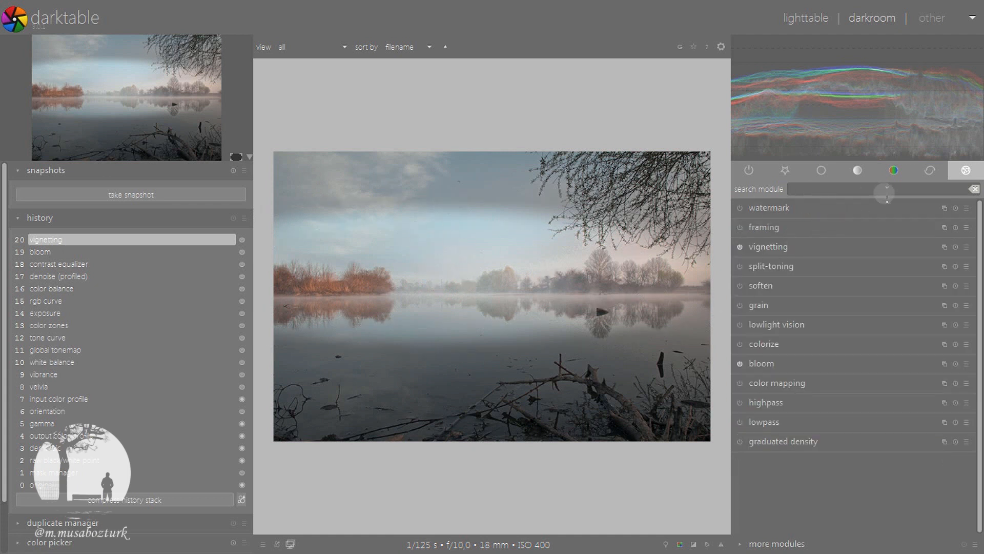
left_click(795, 246)
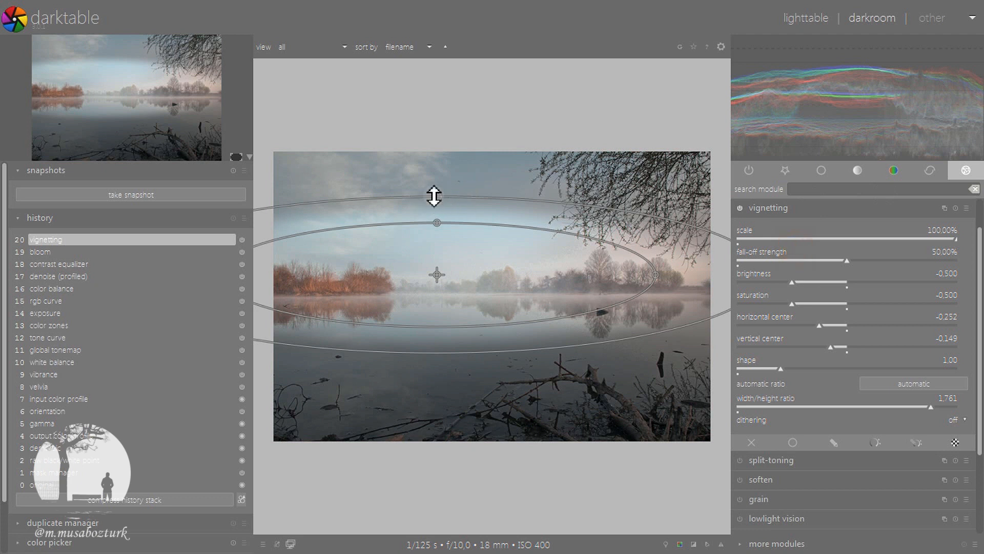
left_click_drag(438, 199, 441, 160)
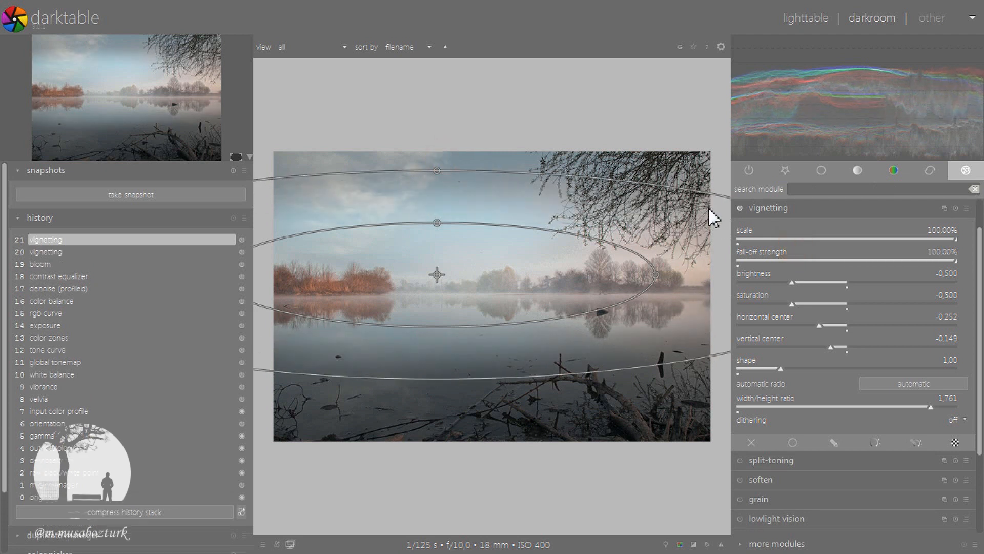
left_click(804, 206)
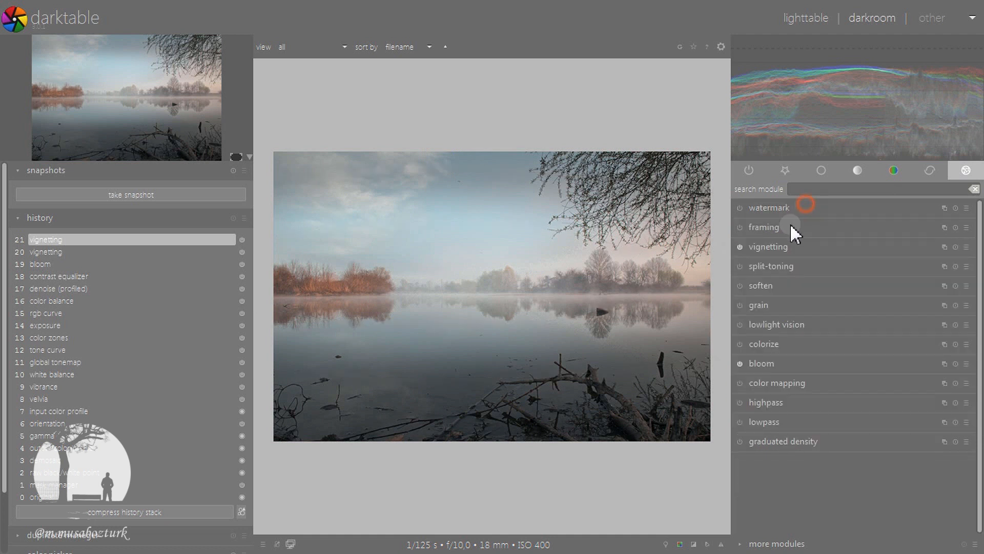
Compare the photo with and without the vignetting effect
left_click(739, 247)
left_click(739, 246)
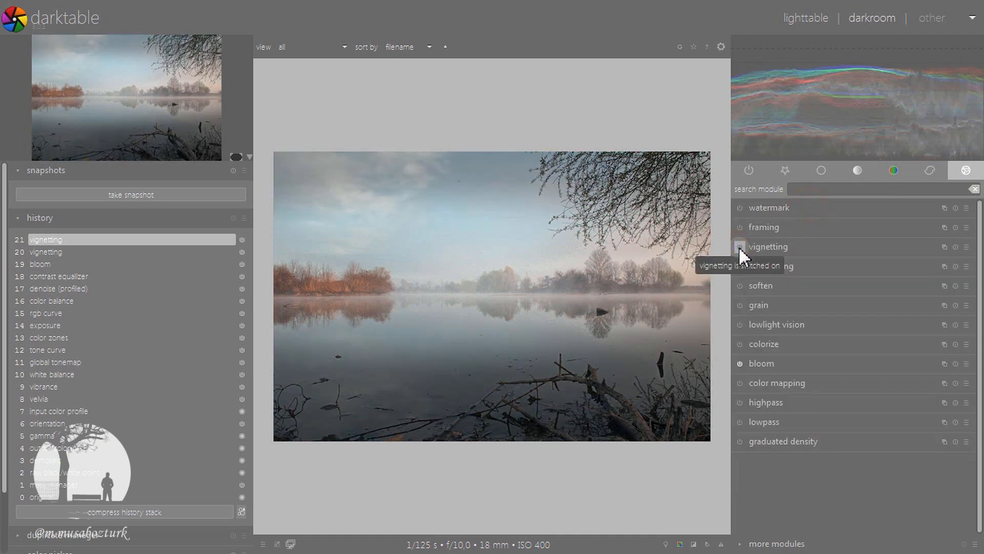
Reopen the vignetting settings, try a much darker vignette, and lighten its brightness to -0.100
left_click(763, 248)
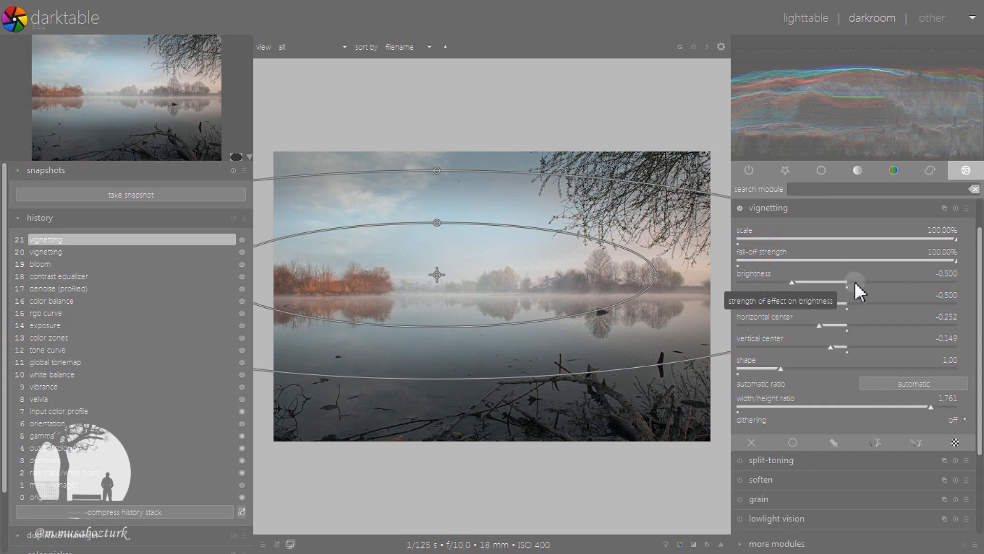
left_click_drag(752, 281, 744, 285)
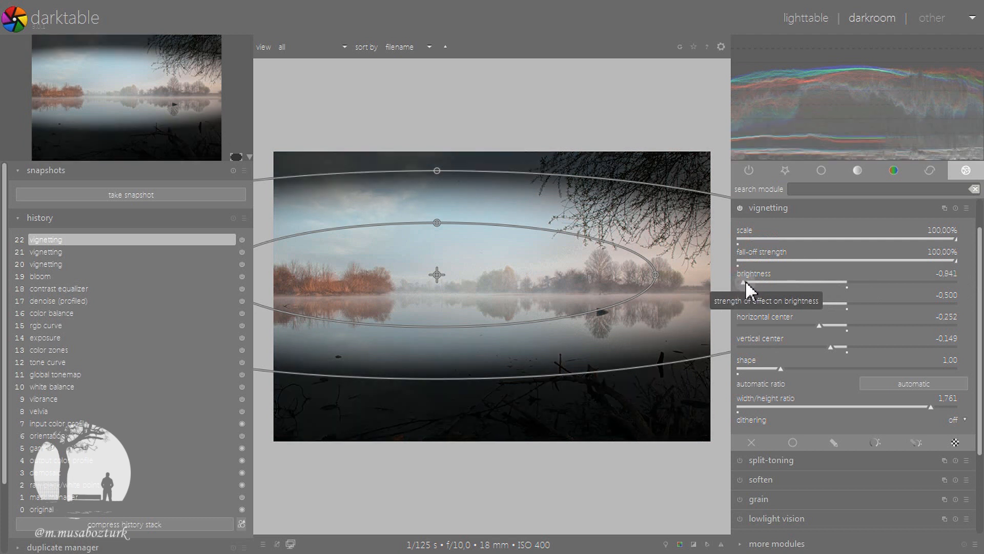
mouse_move(746, 283)
left_mouse_down()
mouse_move(902, 279)
mouse_move(828, 279)
left_mouse_up()
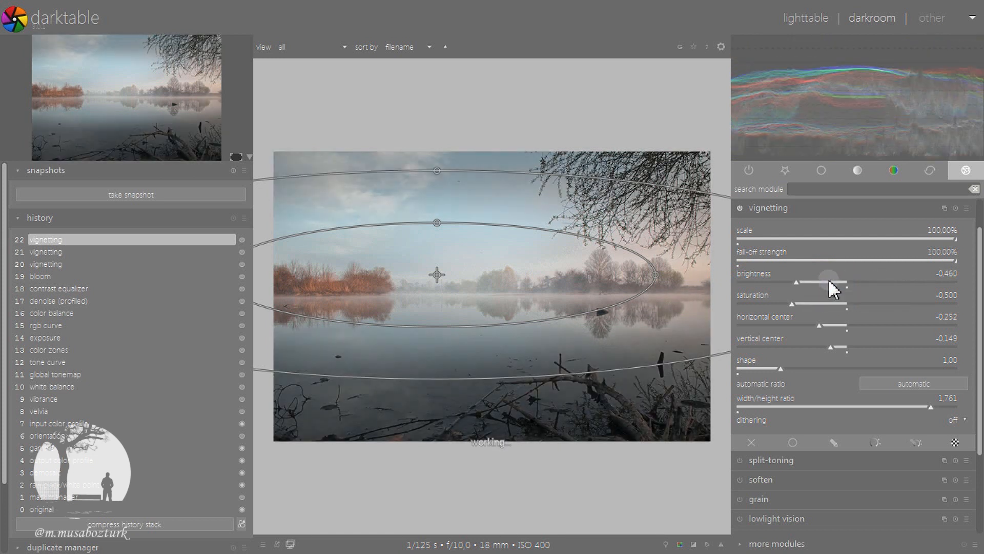
scroll(828, 279, "up", 6)
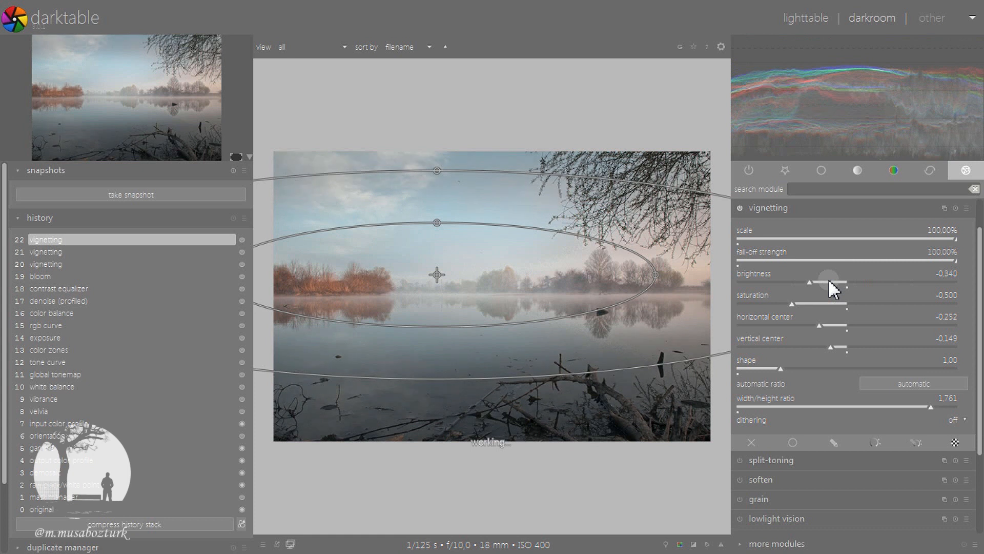
scroll(829, 279, "up", 1)
scroll(828, 278, "up", 6)
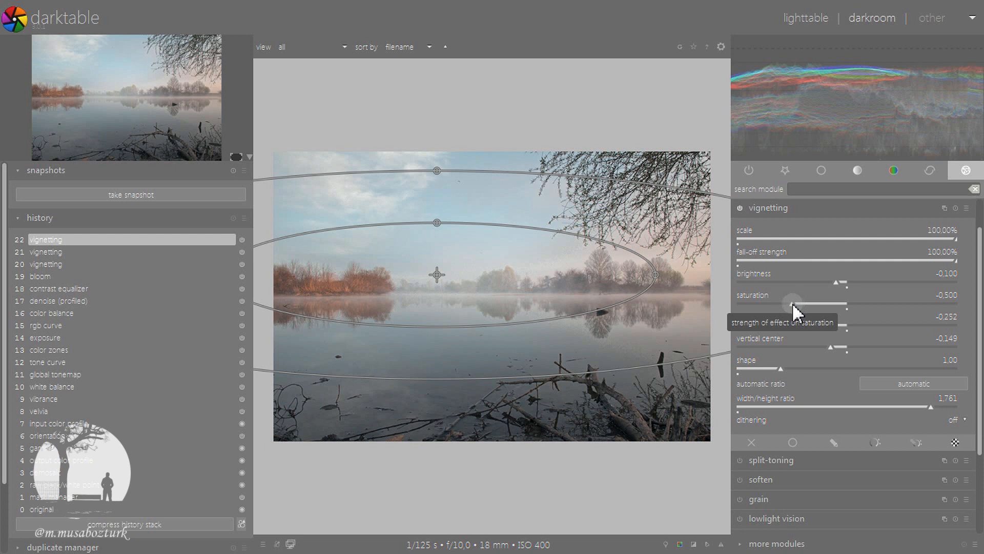
Try the vignette's saturation at -1.000 and about 0.744, reset it, and set it to exactly 0
left_click_drag(792, 303, 722, 306)
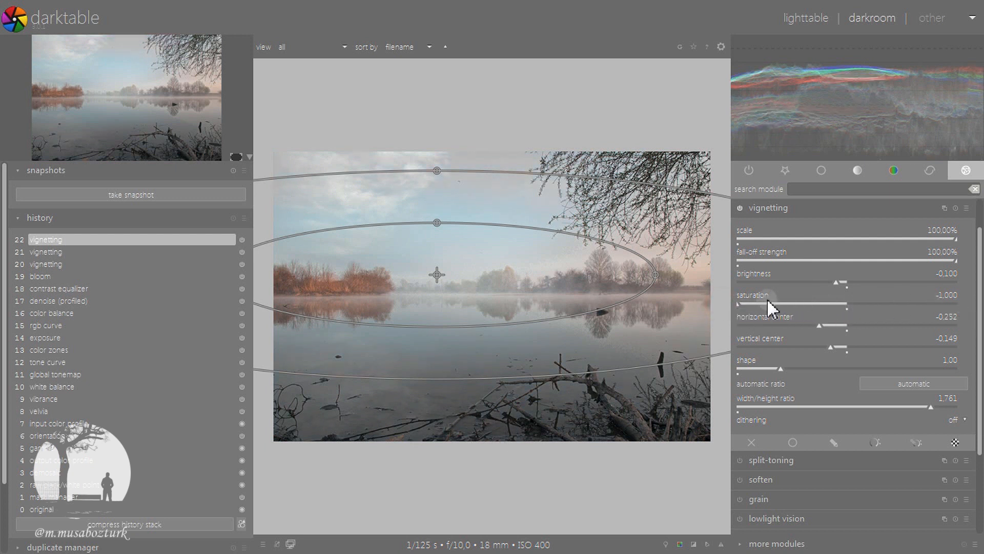
left_click(929, 299)
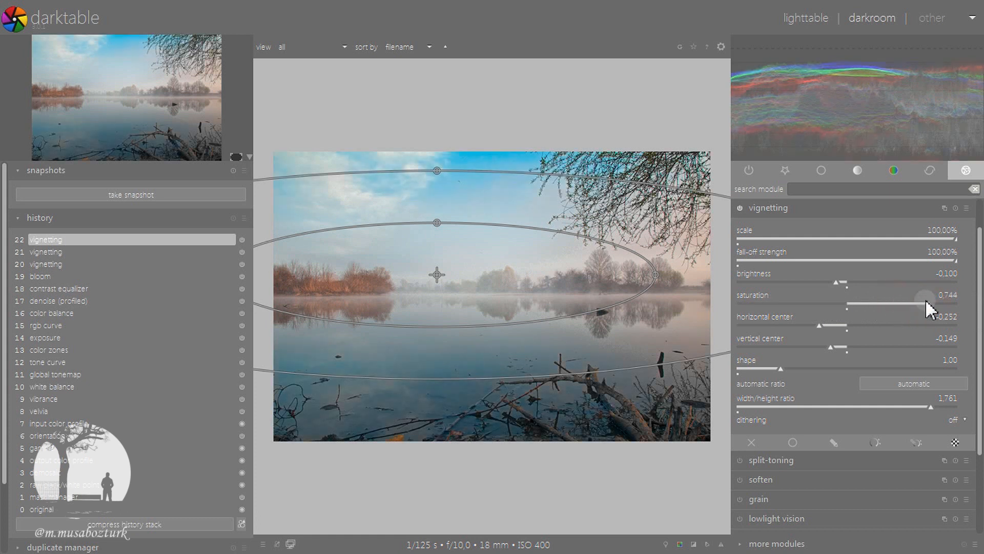
double_click(927, 300)
right_click(954, 303)
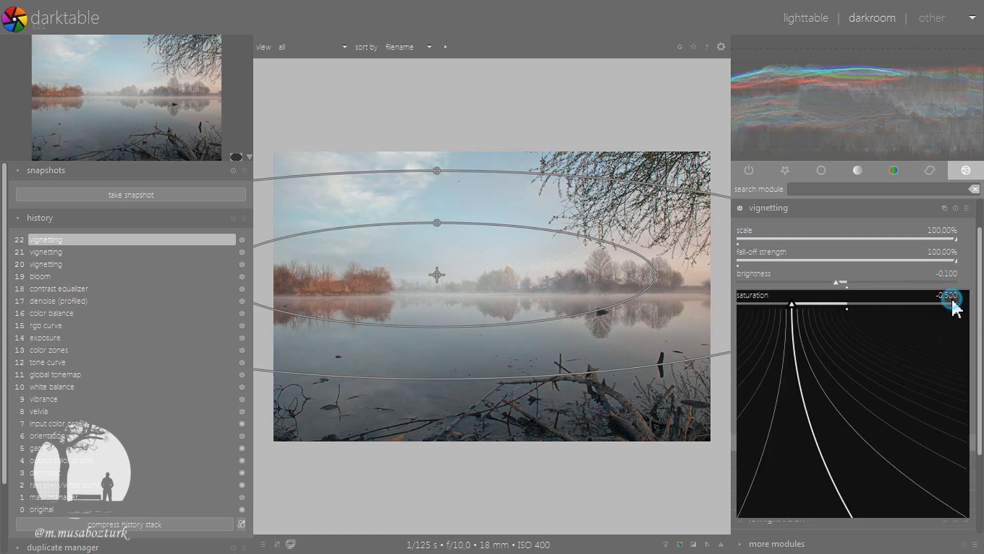
type("0")
key("Return")
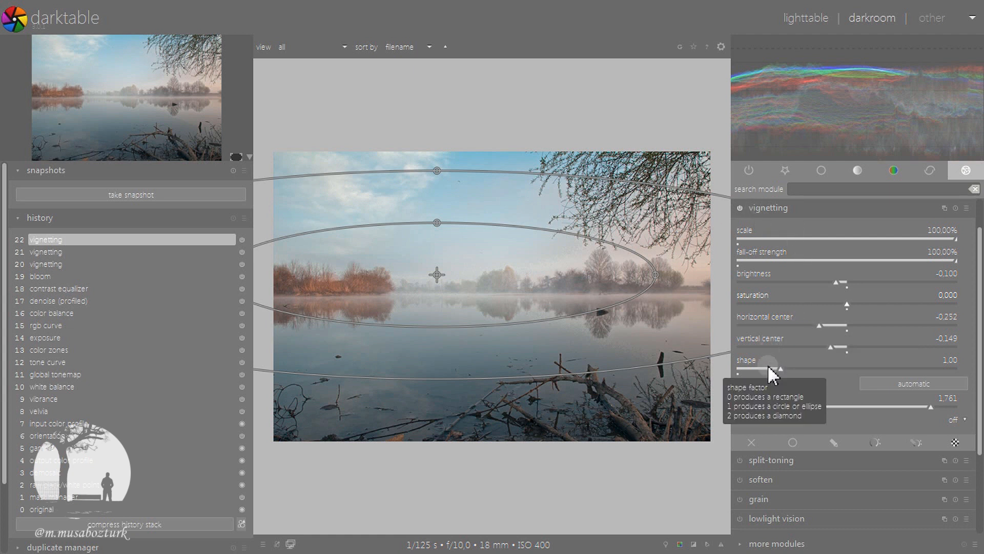
Darken the vignette's brightness to about -0.836 to compare shape factors 0 and 1, and settle on a shape of about 0.49
left_click_drag(780, 368, 722, 369)
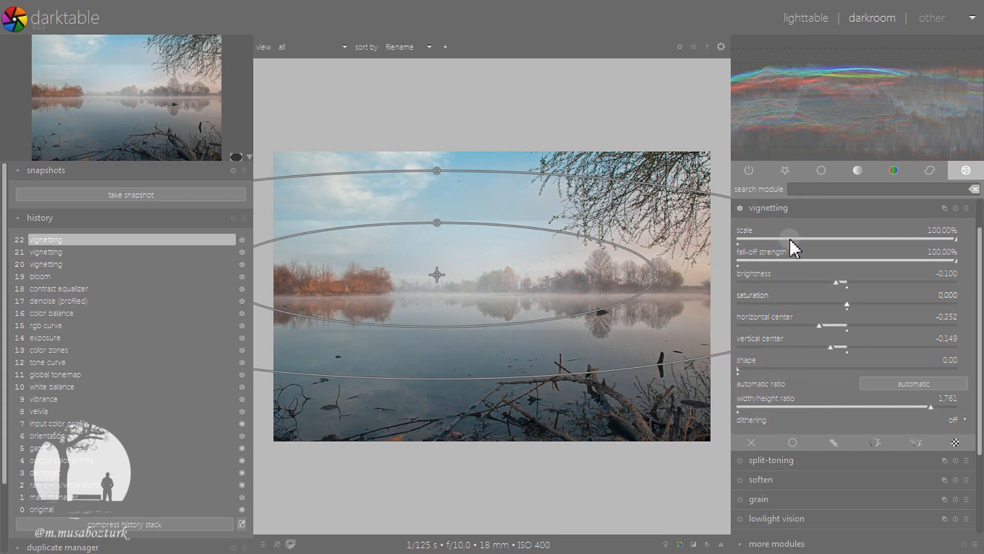
left_click(754, 279)
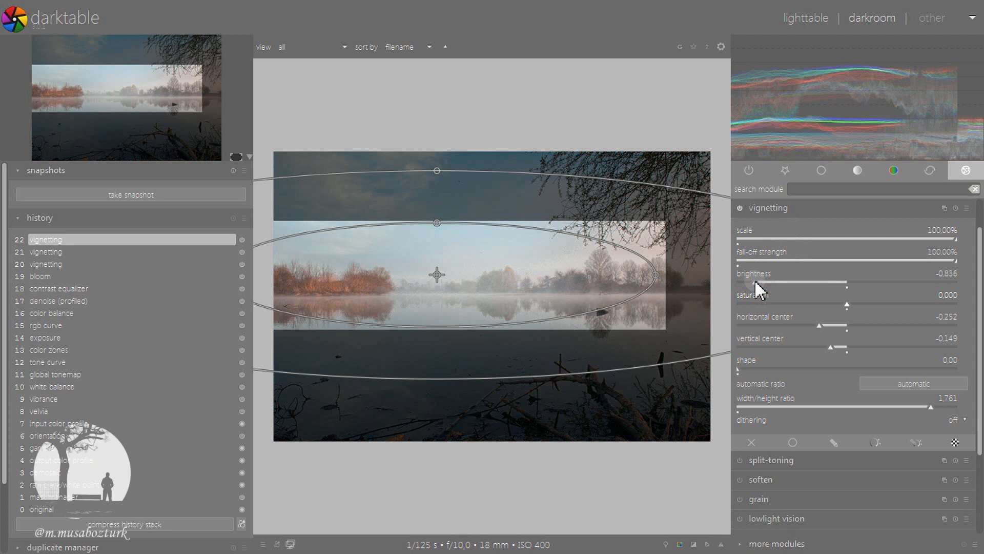
double_click(738, 371)
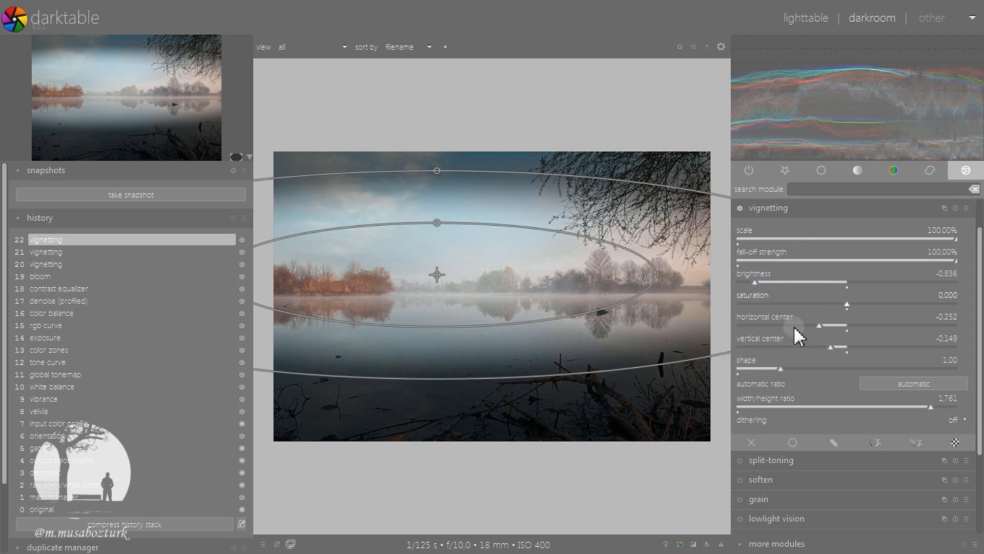
left_click_drag(780, 369, 721, 370)
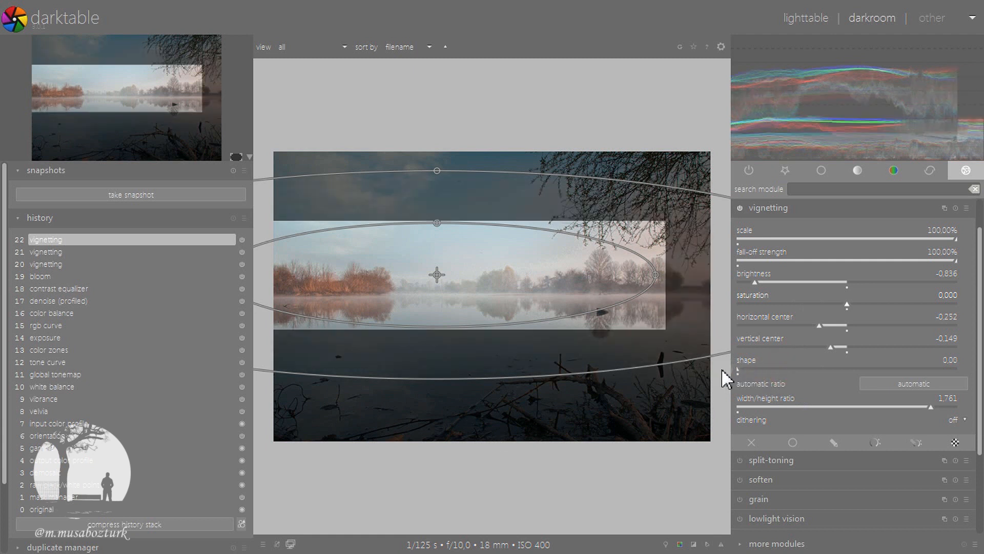
mouse_move(746, 371)
left_mouse_down()
mouse_move(971, 366)
mouse_move(833, 361)
mouse_move(776, 384)
mouse_move(758, 377)
left_mouse_up()
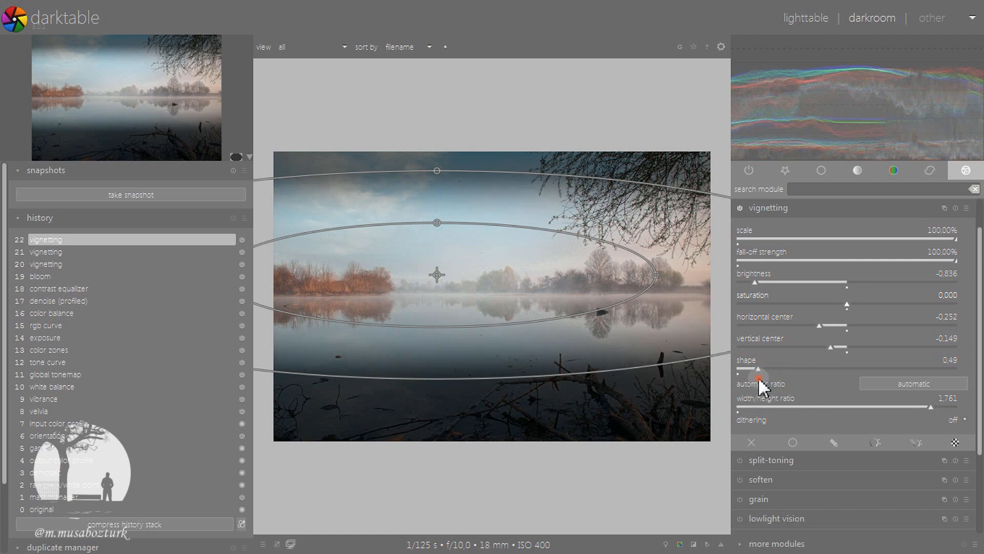
Lighten the vignette's brightness to about -0.102 and collapse the vignetting settings
left_click_drag(754, 282, 954, 270)
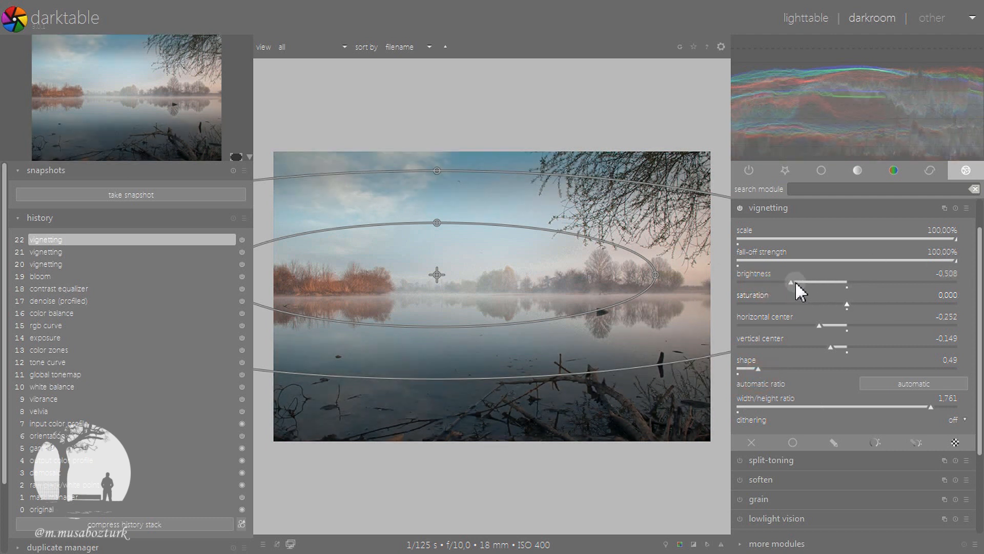
left_click_drag(791, 281, 835, 279)
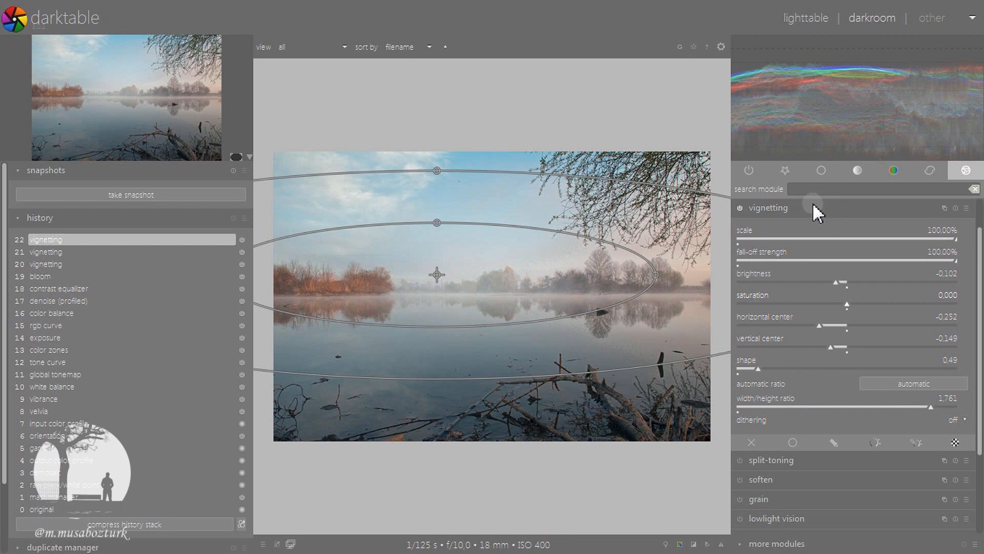
left_click(793, 208)
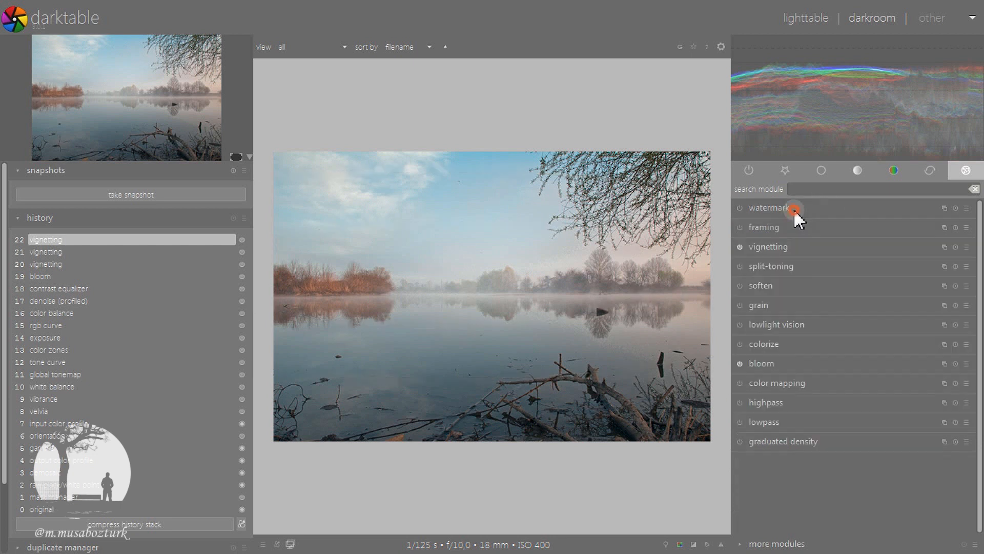
Switch vignetting off and on repeatedly to compare the photo with and without the softened vignette
left_click(740, 248)
left_click(741, 248)
left_click(740, 249)
left_click(741, 249)
left_click(740, 249)
left_click(740, 249)
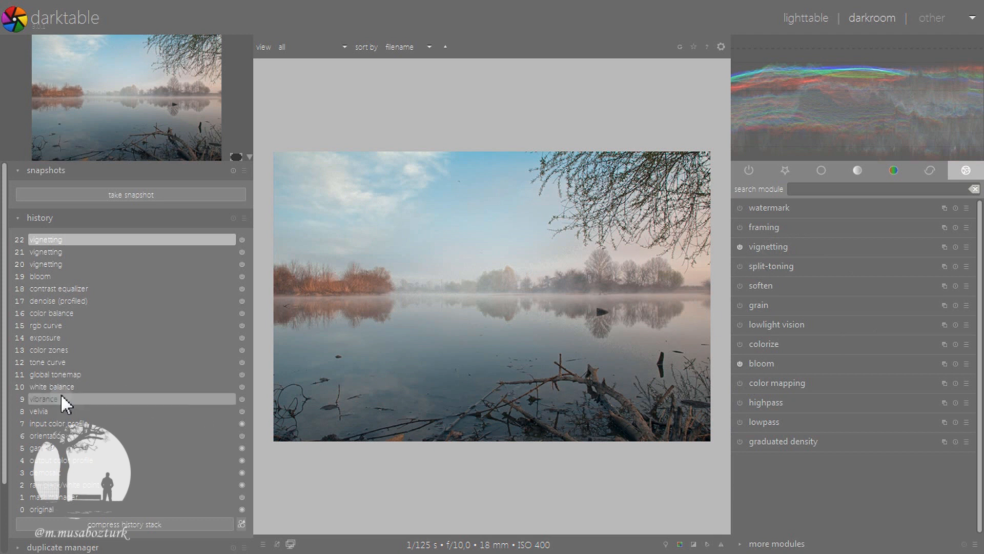
Compress the history stack and compare the contrast equalizer state with the final vignetting state
left_click(75, 527)
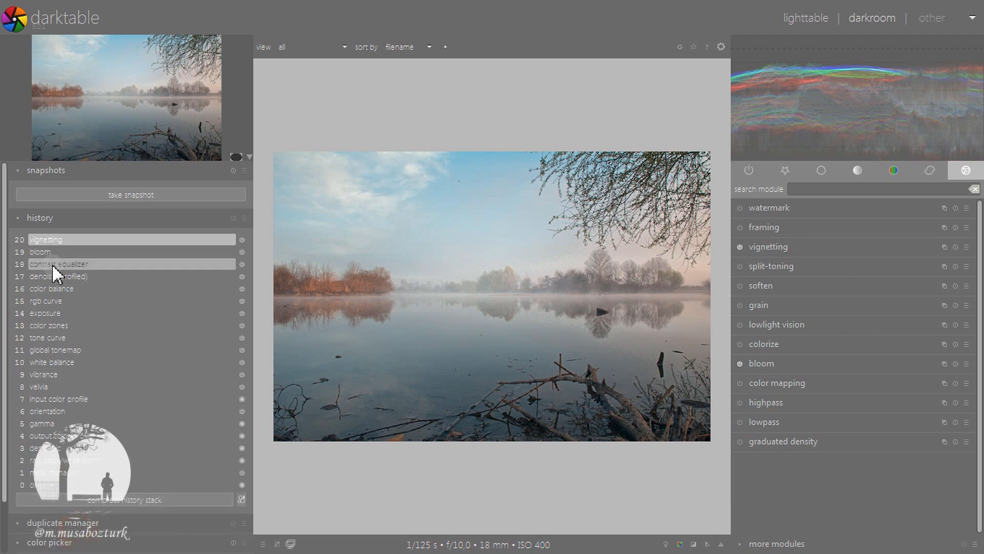
left_click(51, 264)
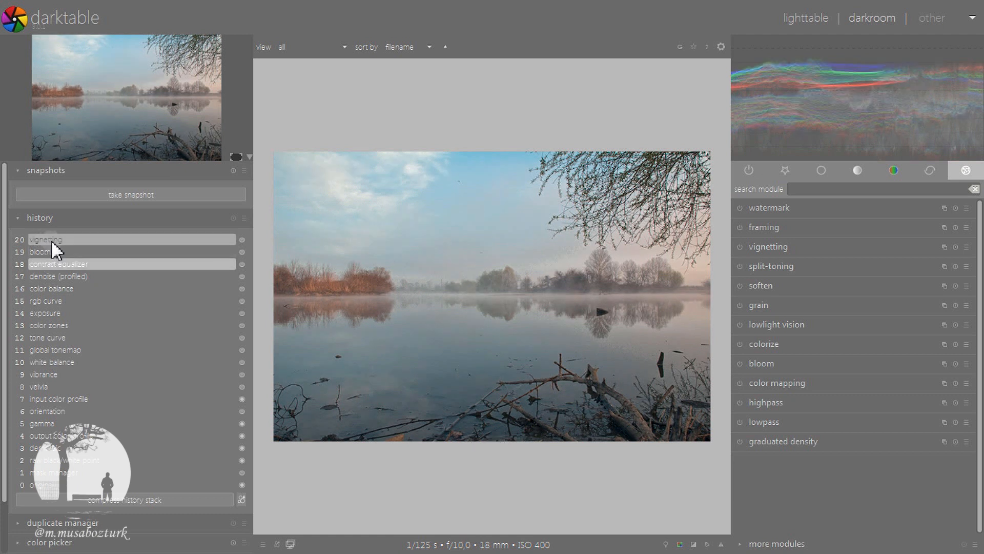
left_click(52, 240)
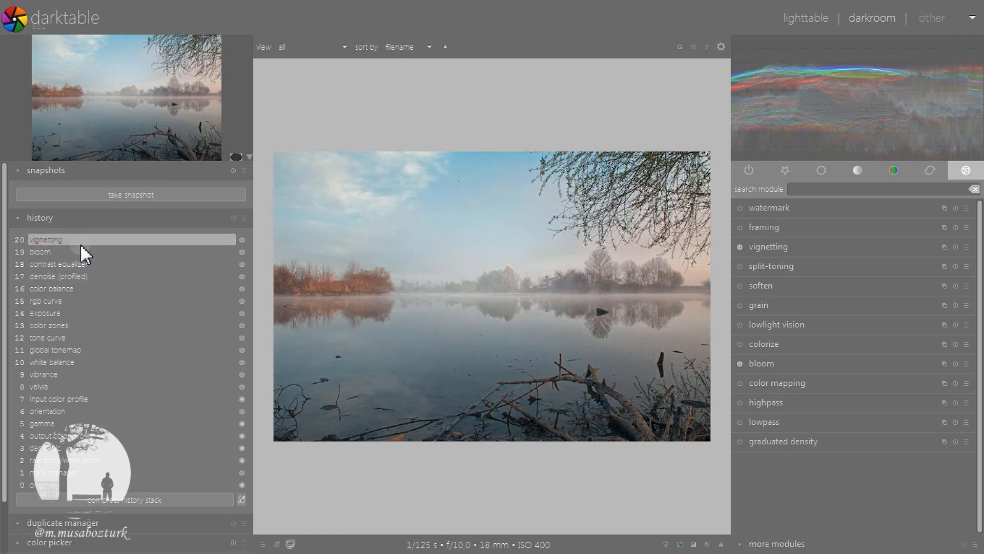